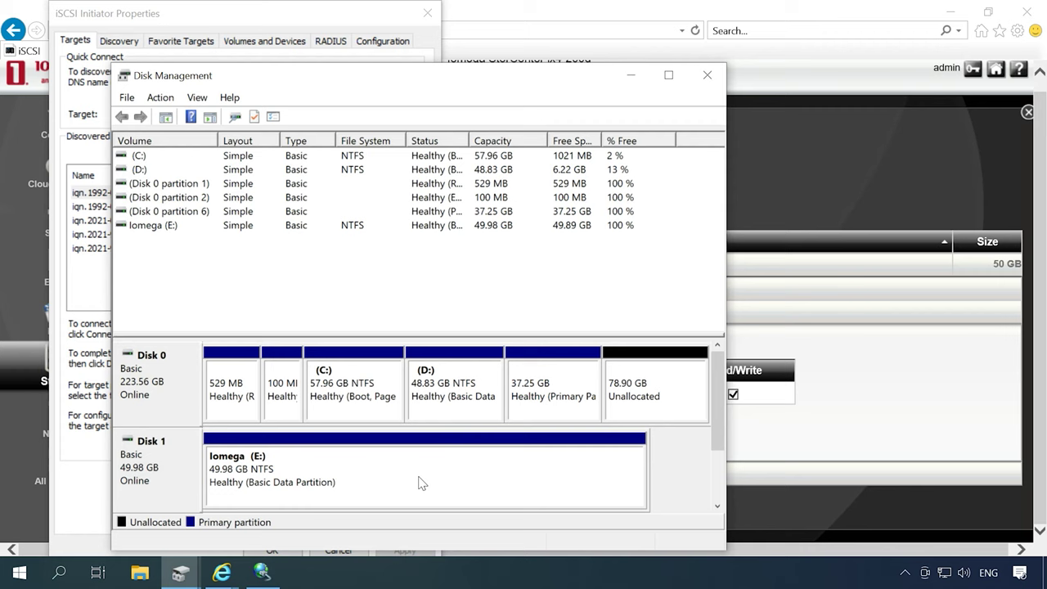
Step: Open This PC in File Explorer to see the attached drives
key("super+e")
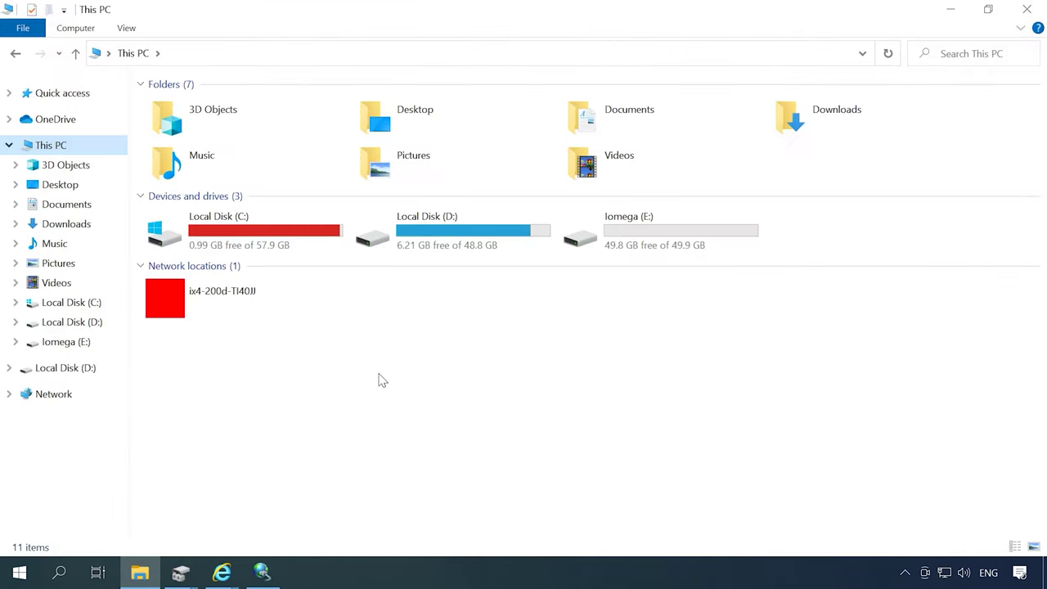
Step: Select the Iomega (E:) drive in This PC
left_click(651, 234)
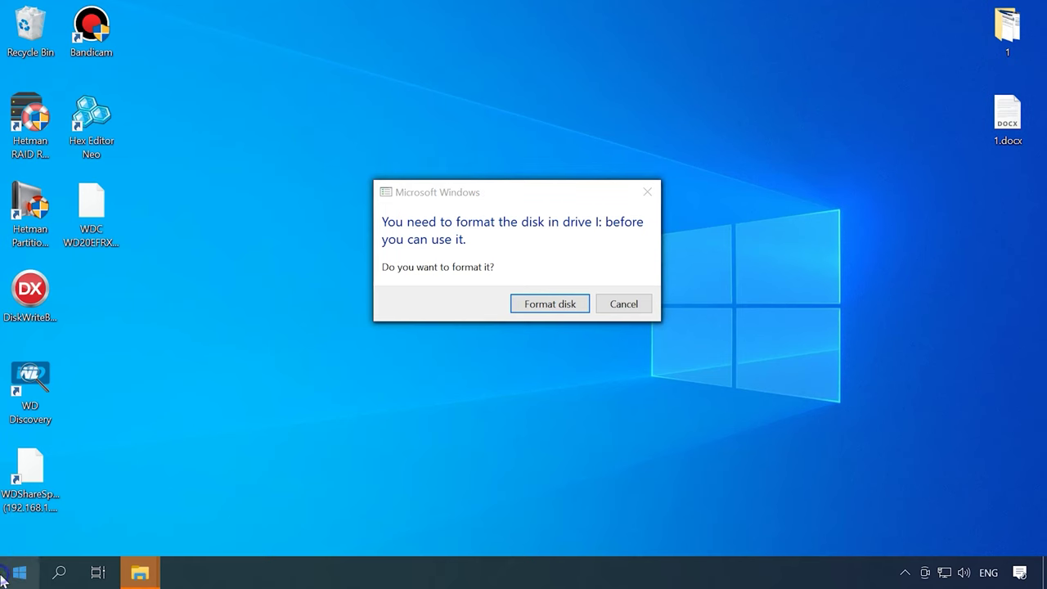
Step: Launch Disk Management from the Start right-click menu and maximize its window
right_click(17, 572)
left_click(93, 281)
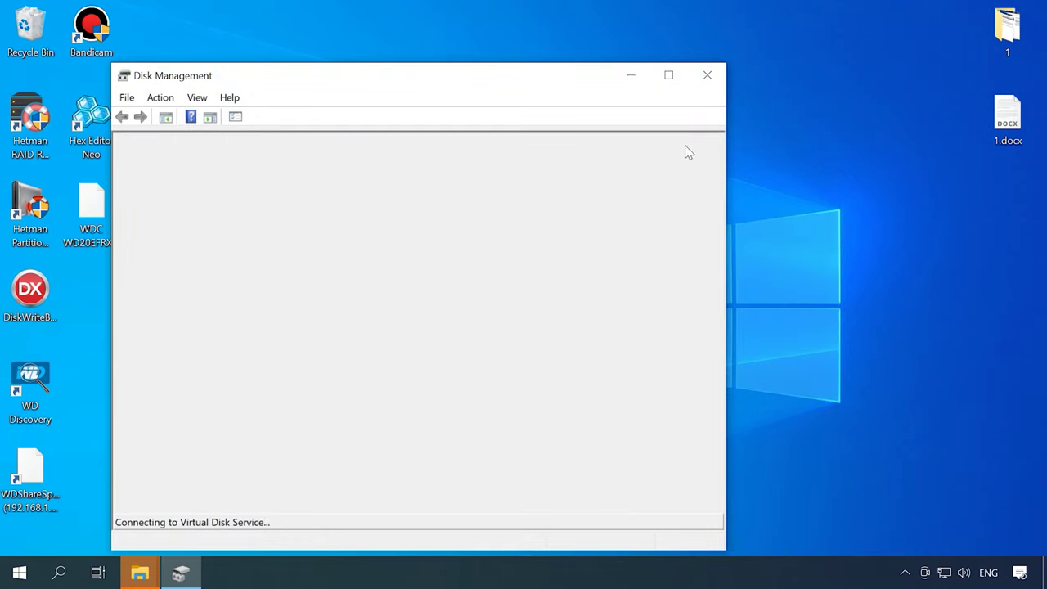
left_click(668, 75)
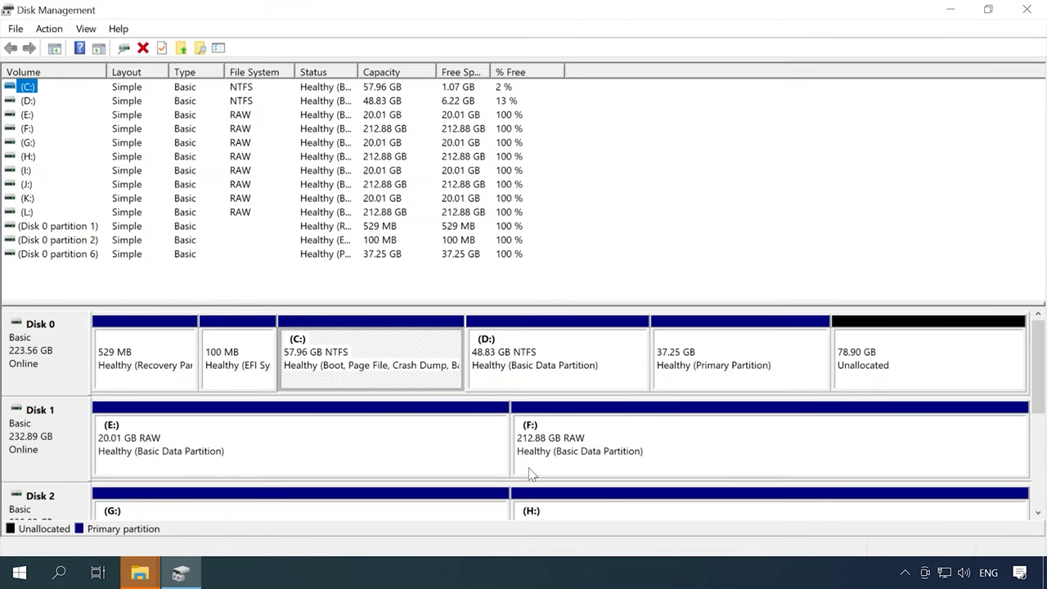
mouse_move(1044, 398)
left_mouse_down()
mouse_move(1044, 481)
mouse_move(1044, 391)
left_mouse_up()
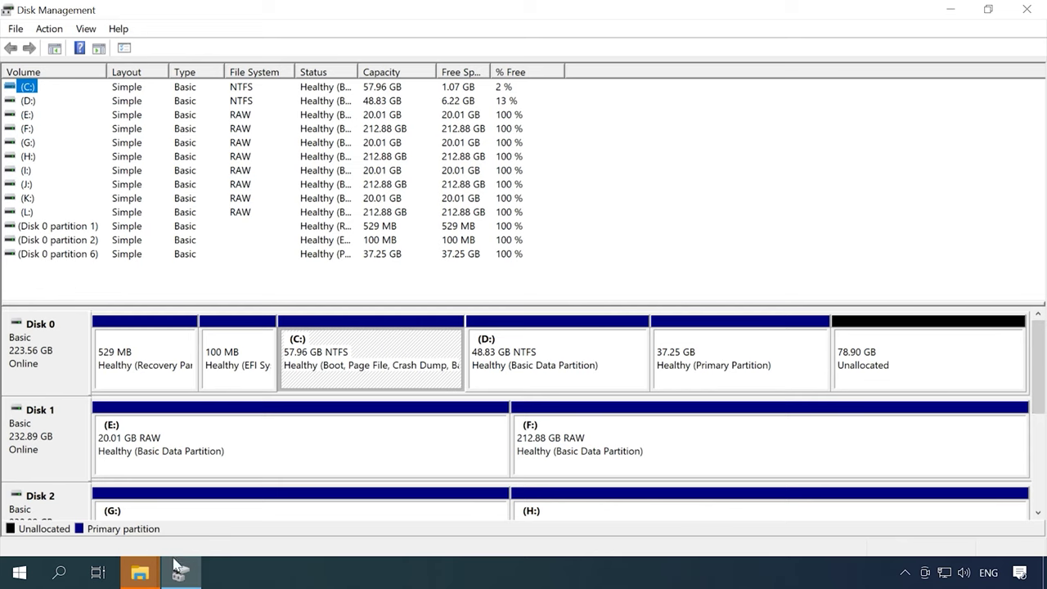
Step: Cancel the Windows format prompts for drives E:, G:, H: and I:
mouse_move(147, 575)
left_click(123, 481)
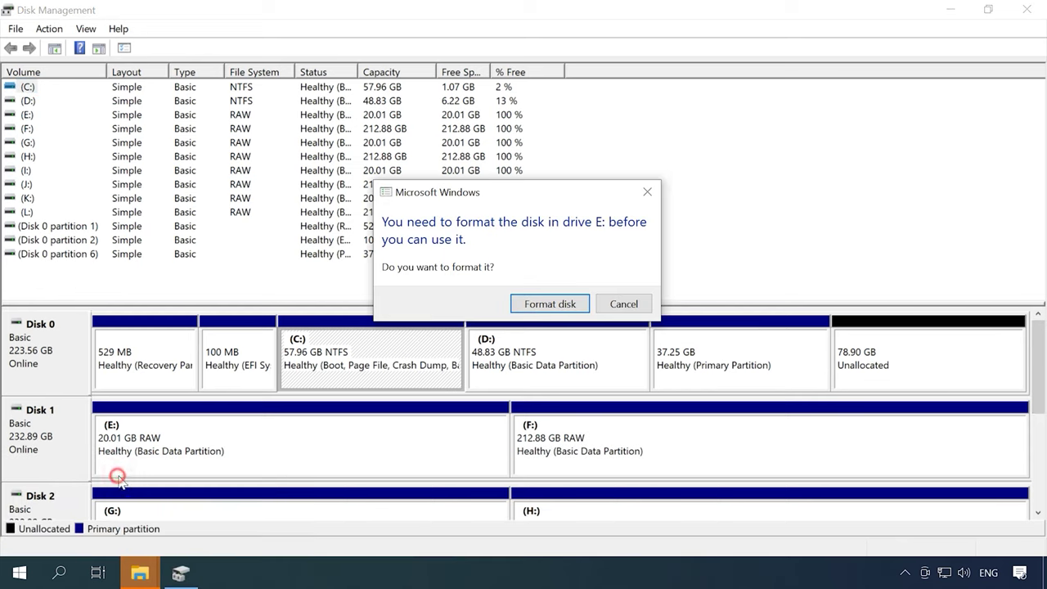
left_click(618, 303)
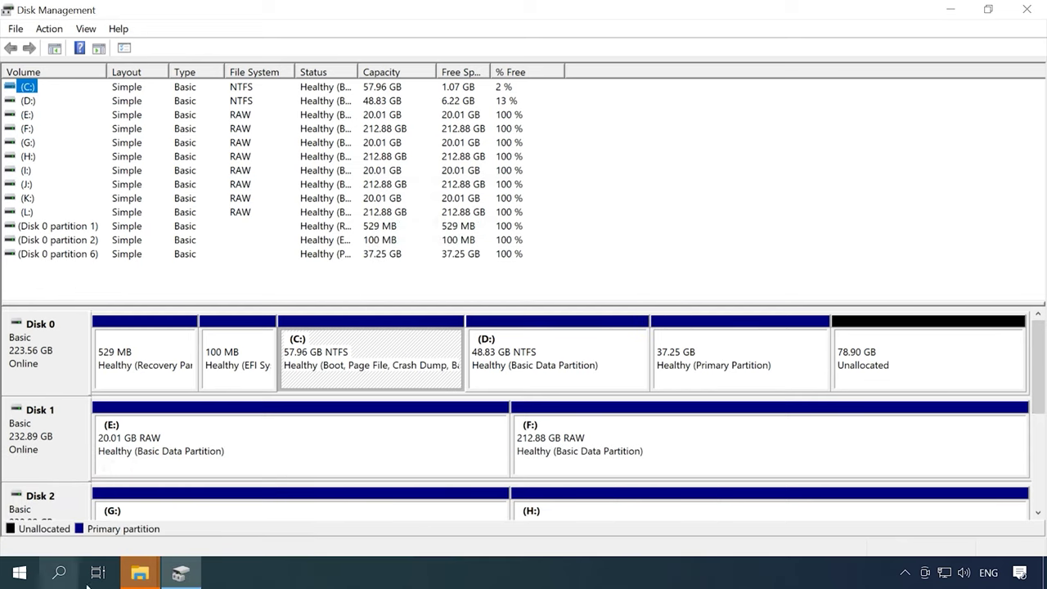
mouse_move(140, 573)
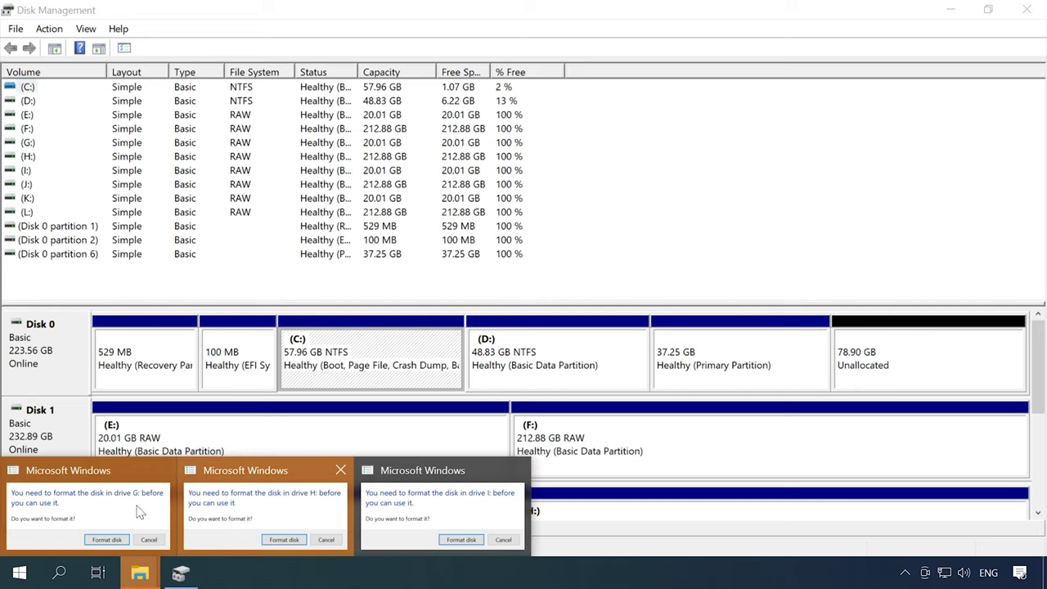
left_click(144, 542)
left_click(626, 308)
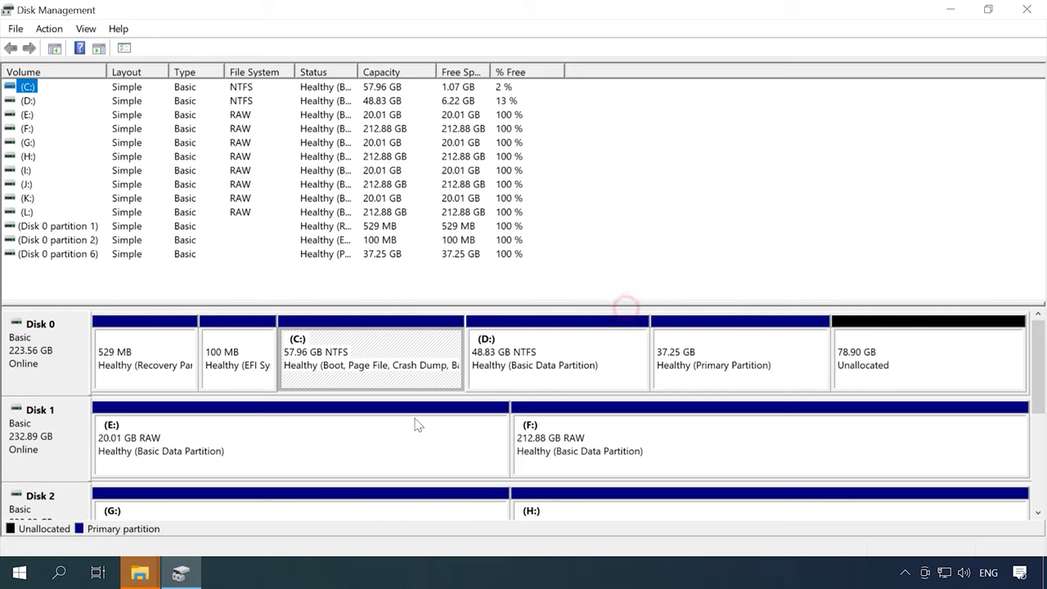
mouse_move(140, 573)
left_click(167, 543)
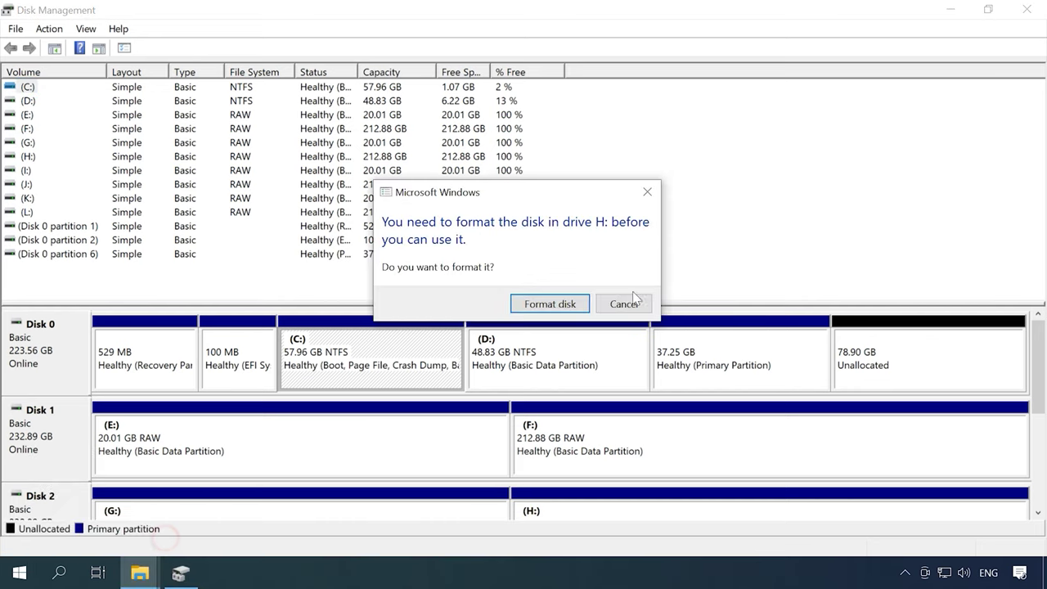
left_click(627, 303)
left_click(140, 576)
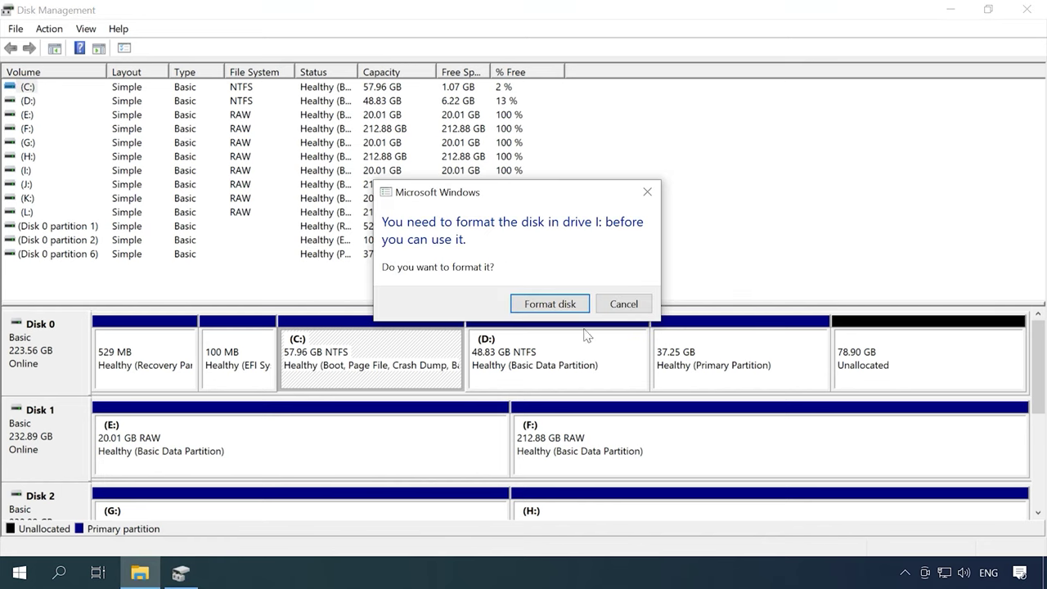
left_click(626, 303)
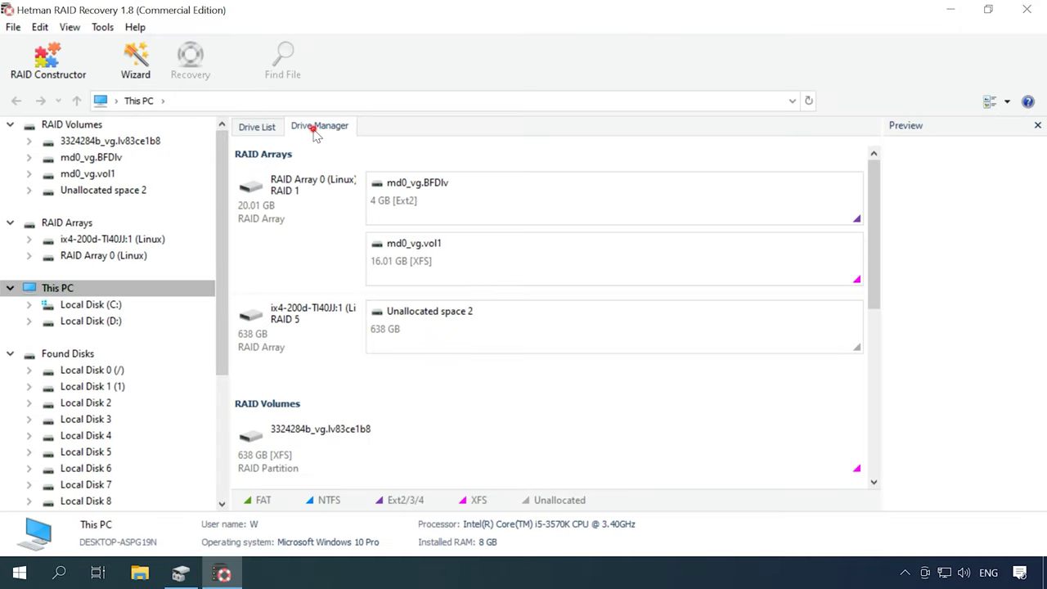
Step: Inspect RAID Array 0, the ix4-200d-TI40JJ:1 RAID 5 array, and volume 3324284b_vg.lv83ce1b8
left_click(281, 210)
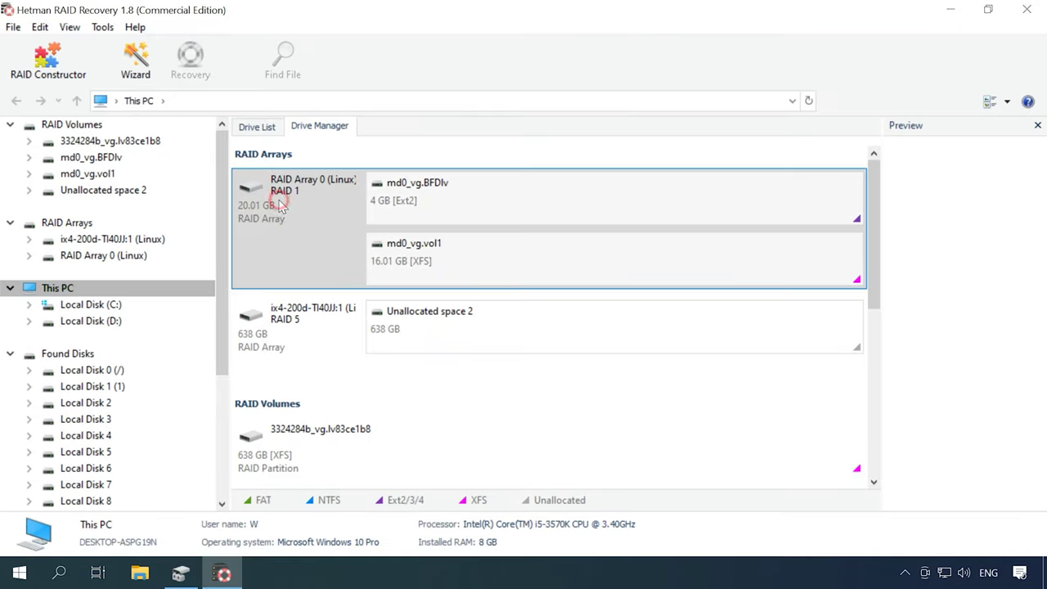
left_click(297, 319)
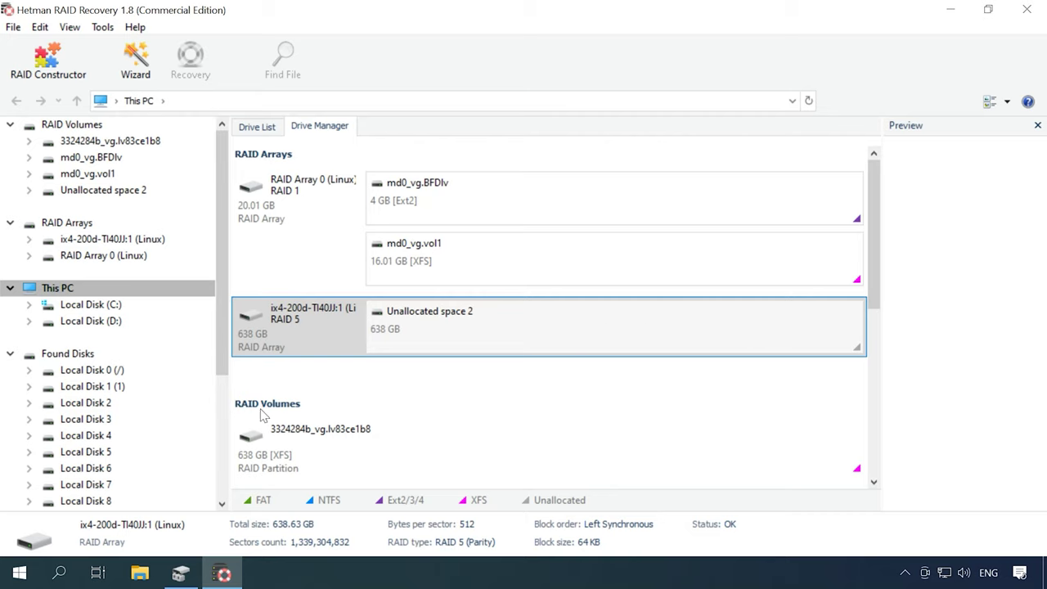
left_click(295, 456)
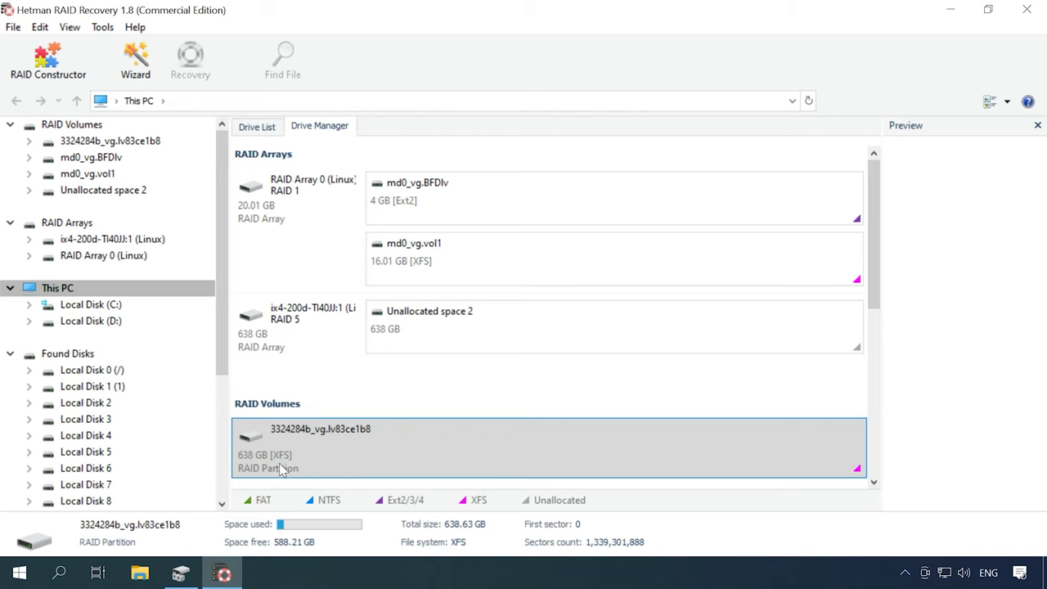
Step: Run a Fast scan of volume 3324284b_vg.lv83ce1b8 and view the found folders
right_click(491, 452)
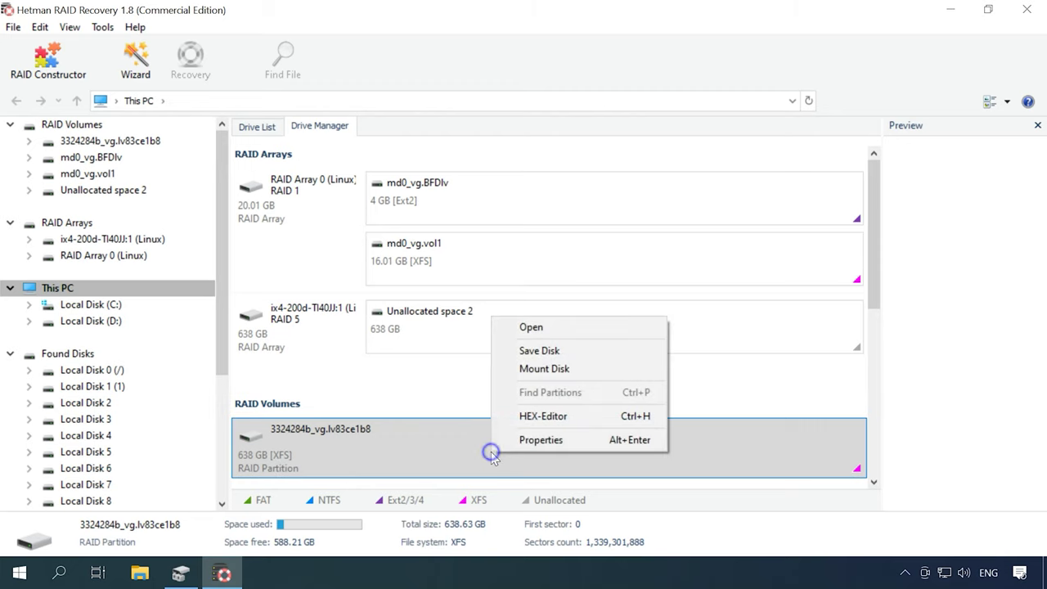
left_click(537, 332)
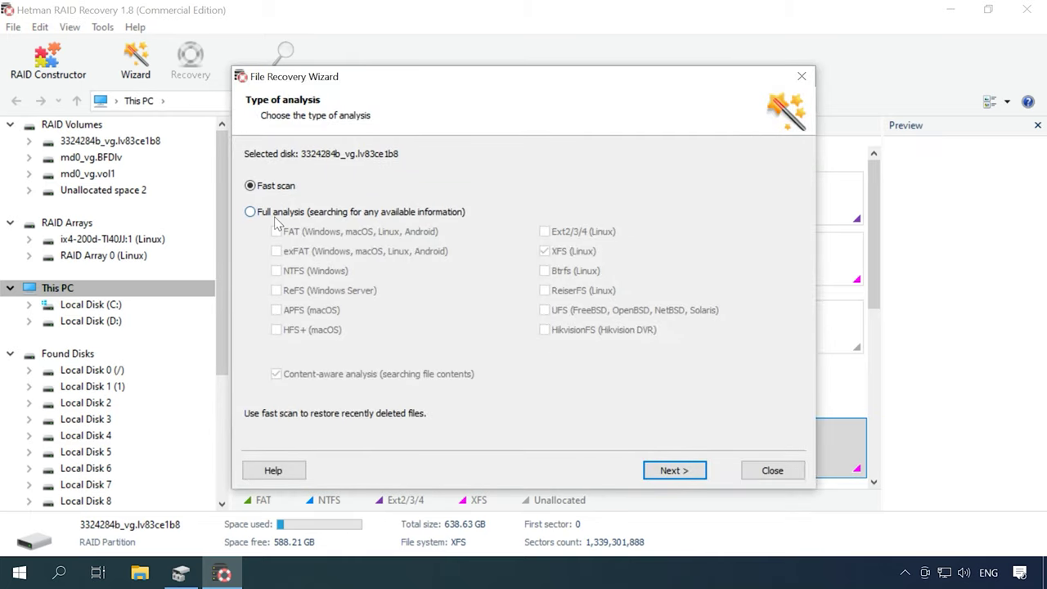
left_click(673, 473)
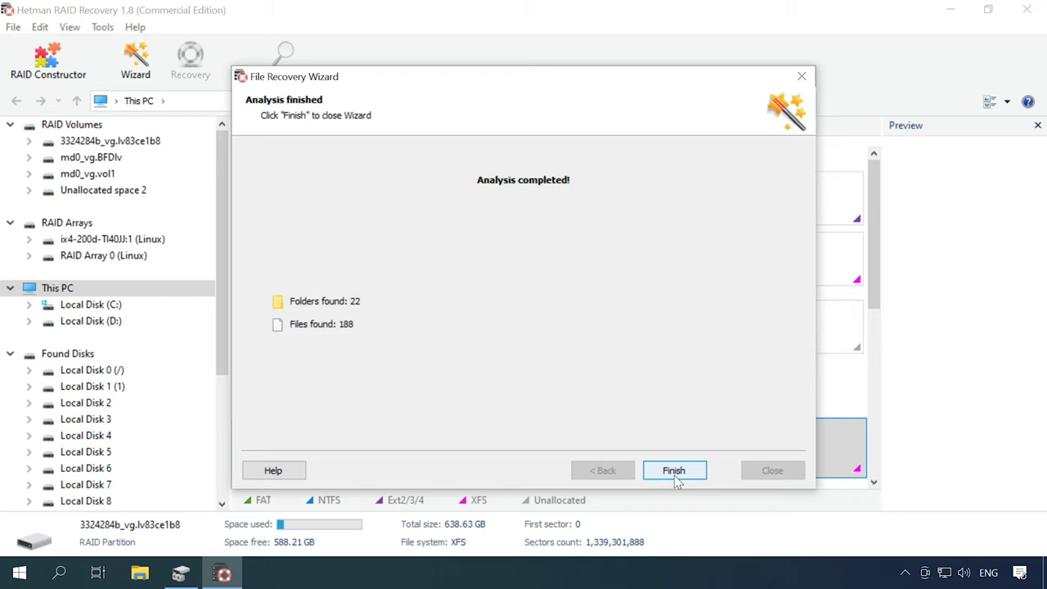
left_click(674, 472)
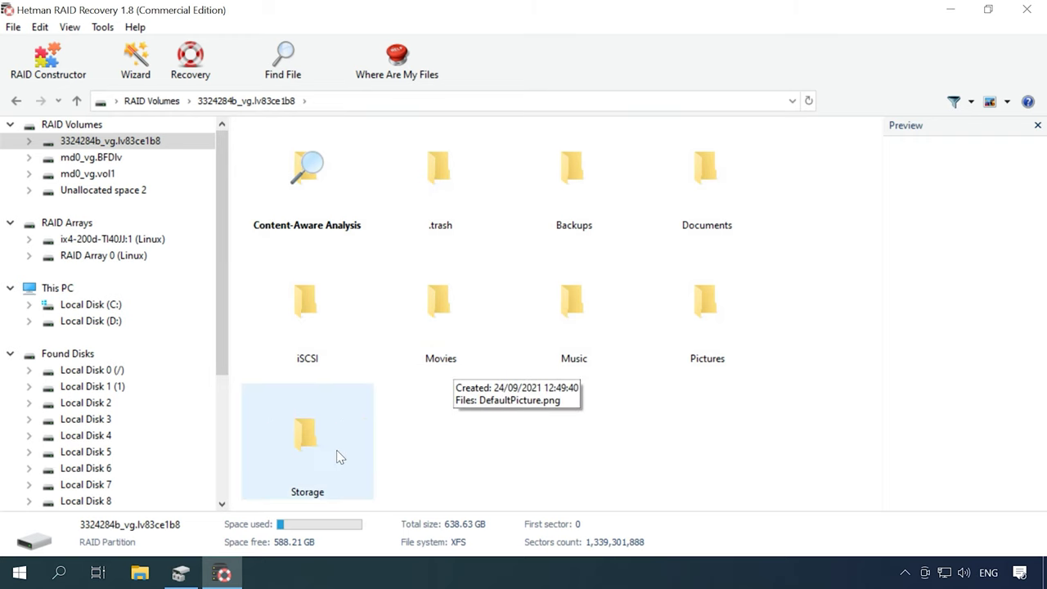
Step: Open the Storage folder and box-select the pictures 051.jpg through 058.jpg
double_click(306, 456)
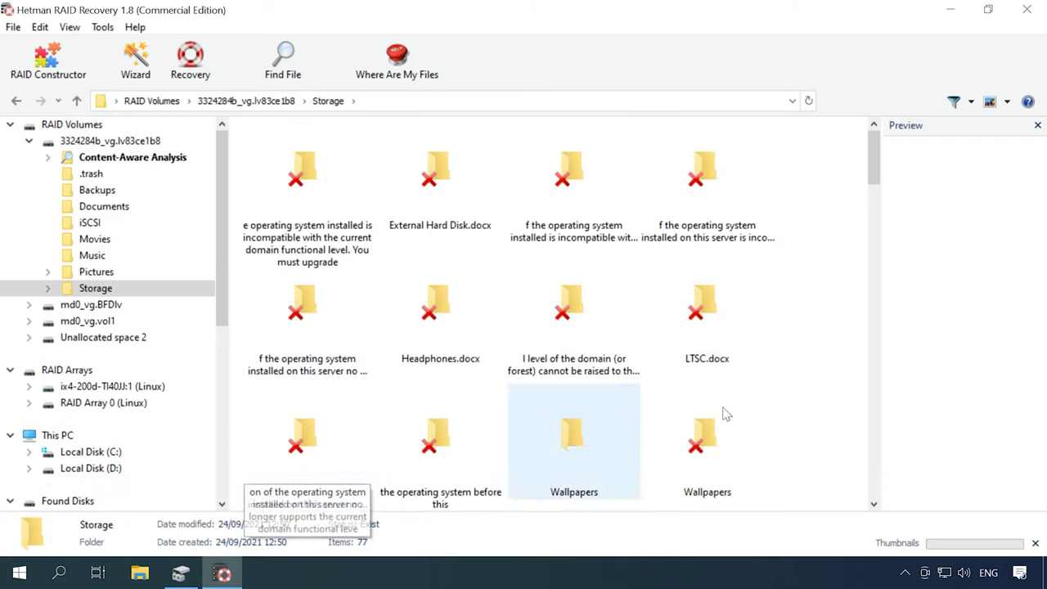
left_click_drag(876, 159, 875, 224)
left_click(819, 244)
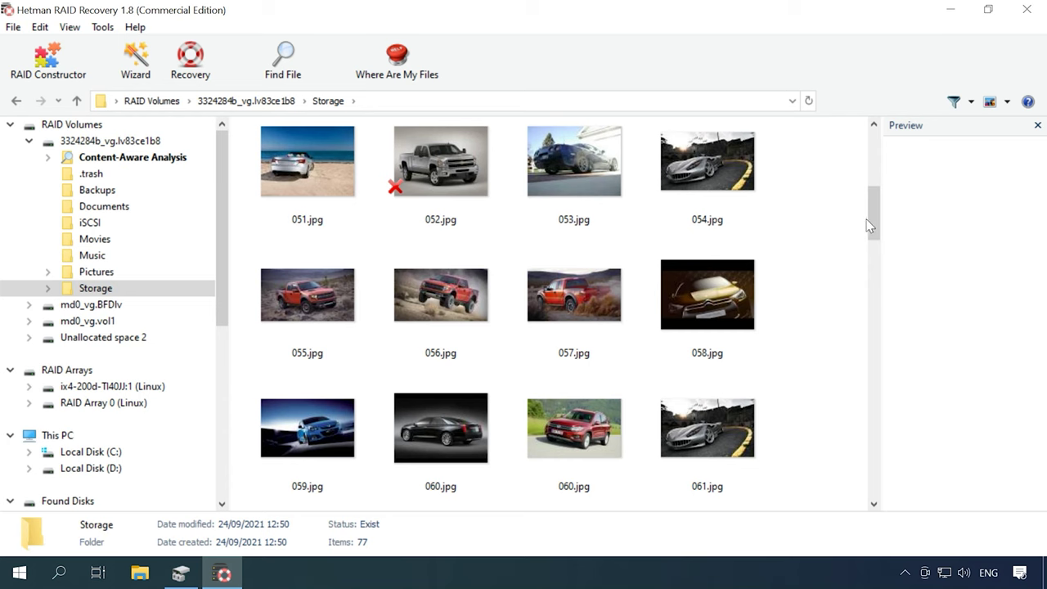
left_click_drag(872, 219, 846, 205)
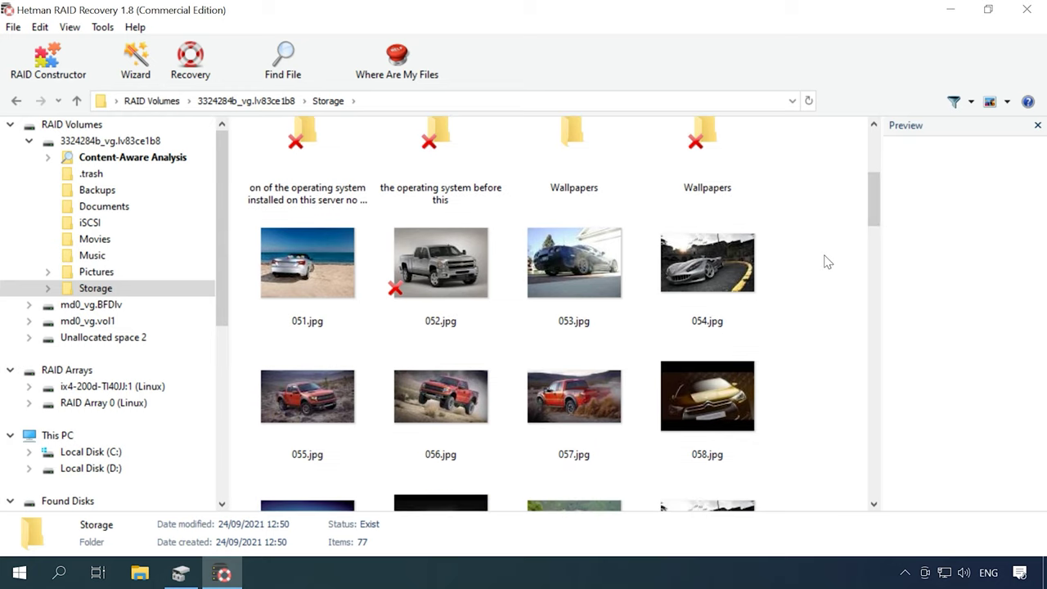
left_click_drag(808, 270, 355, 385)
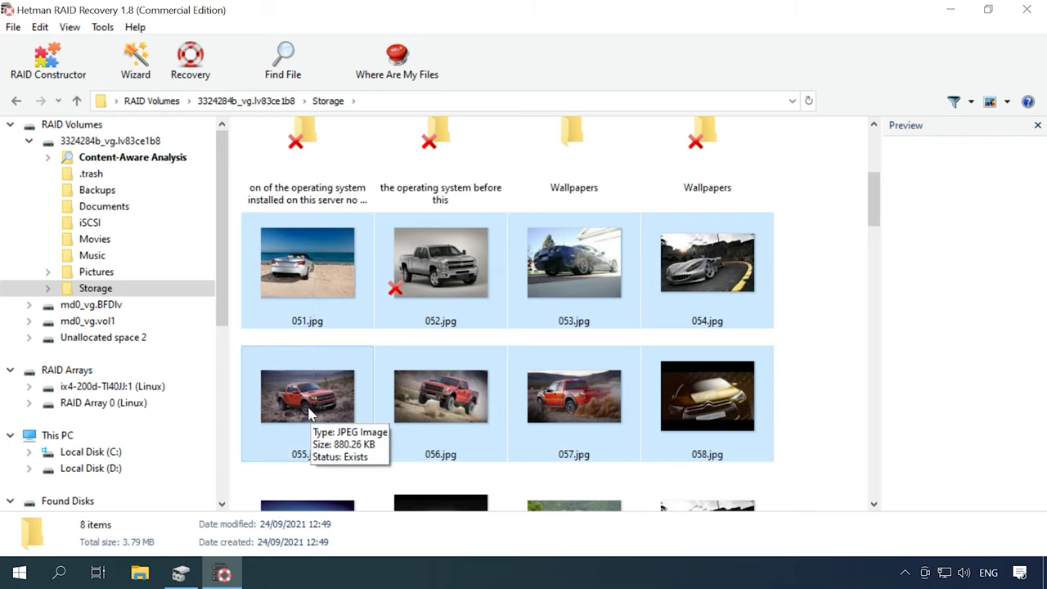
Step: Save the eight selected pictures to the hard disk at C:\02\ and check folder 02
left_click(191, 66)
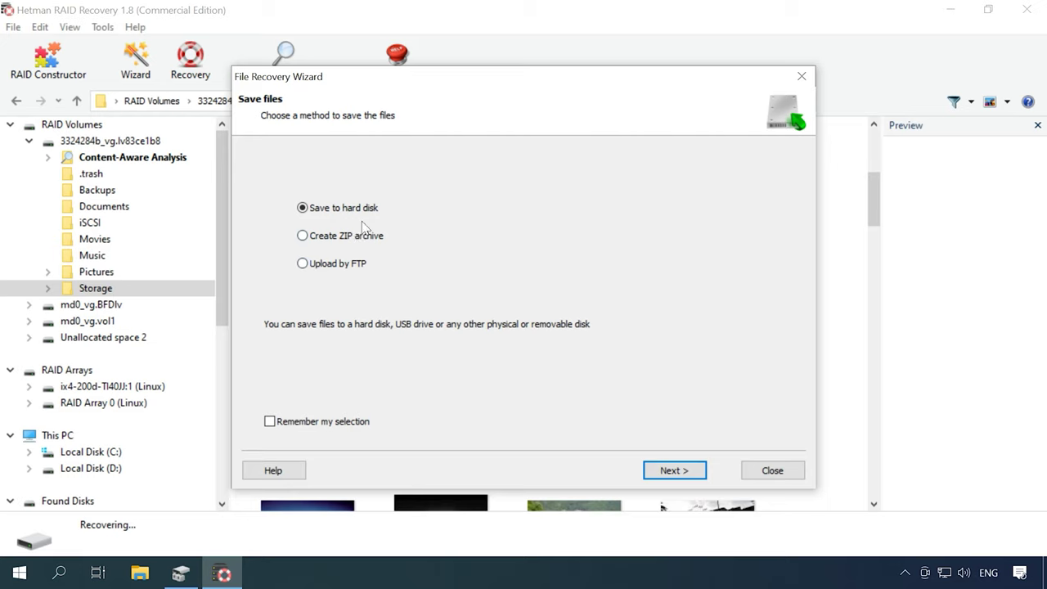
left_click(675, 471)
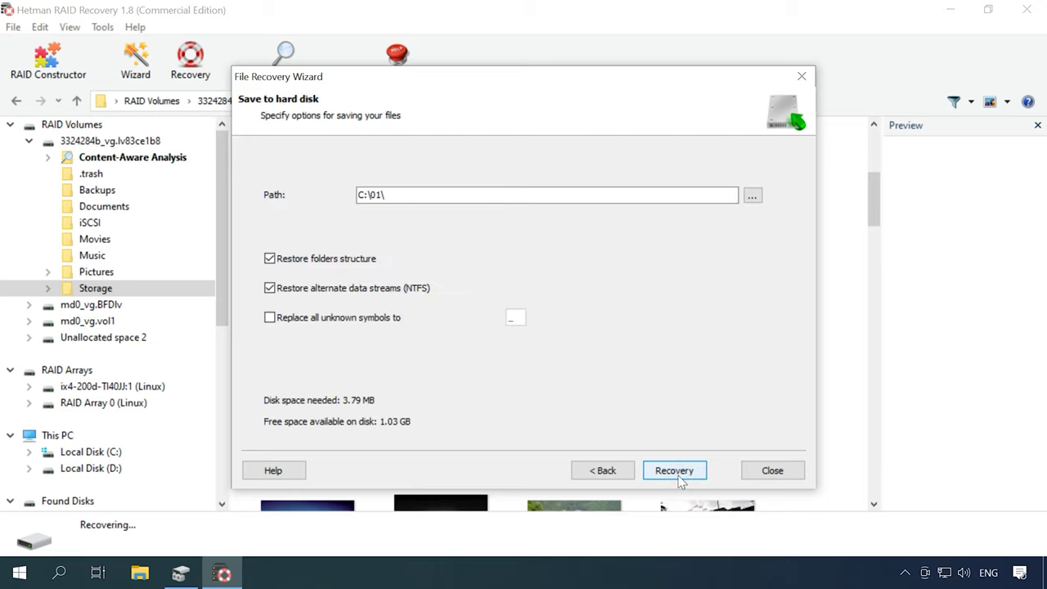
left_click(386, 195)
key("BackSpace")
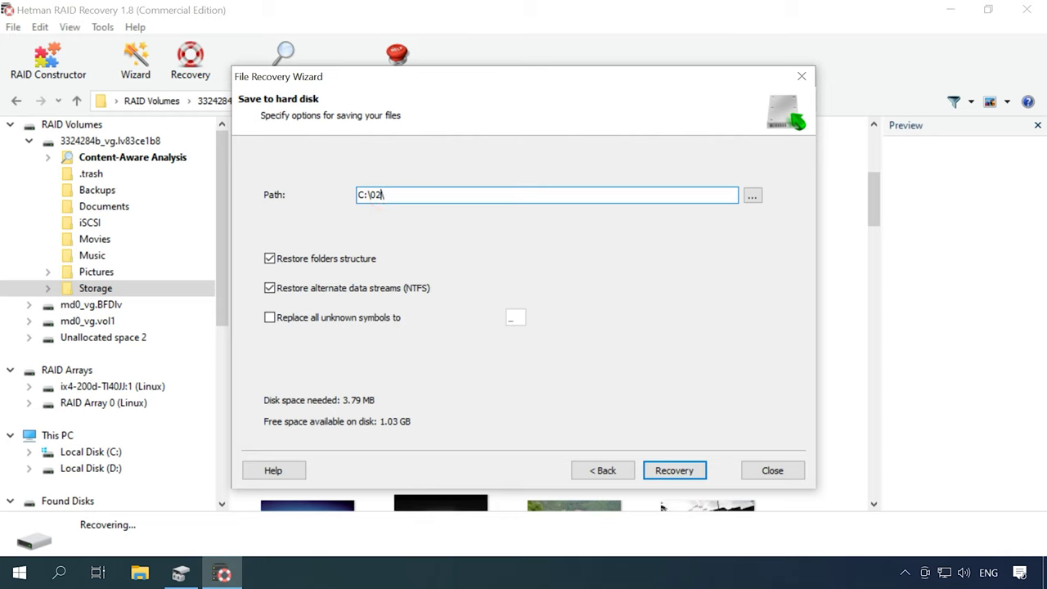
type("2\\")
left_click(682, 478)
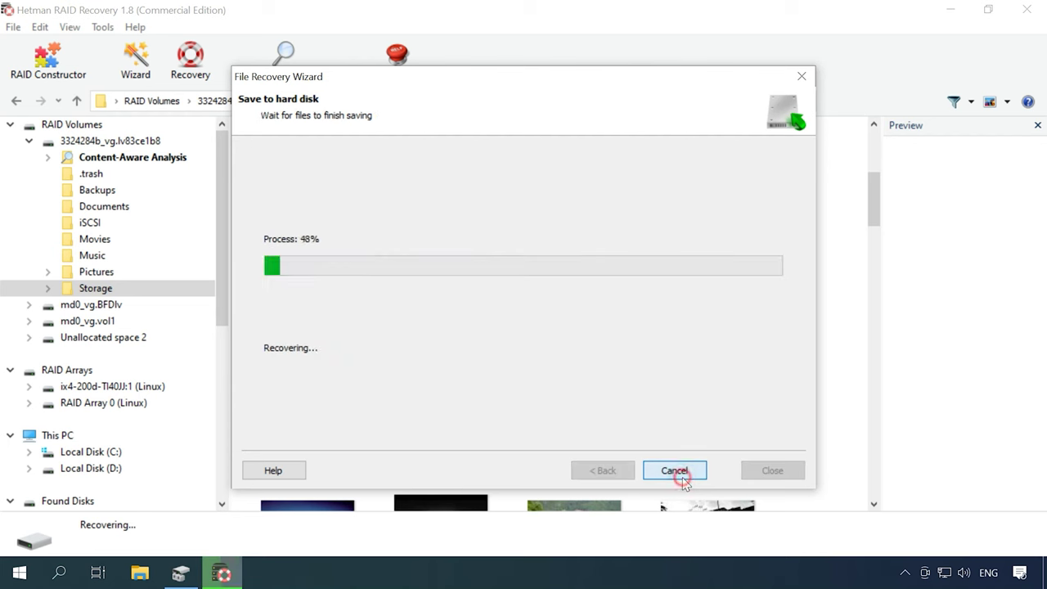
left_click(673, 473)
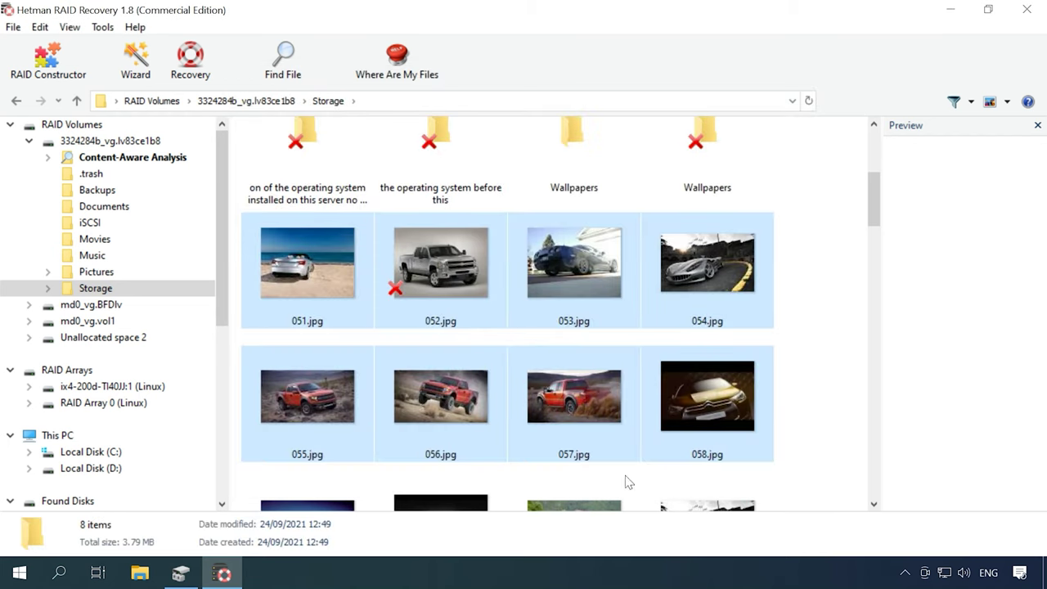
left_click(140, 573)
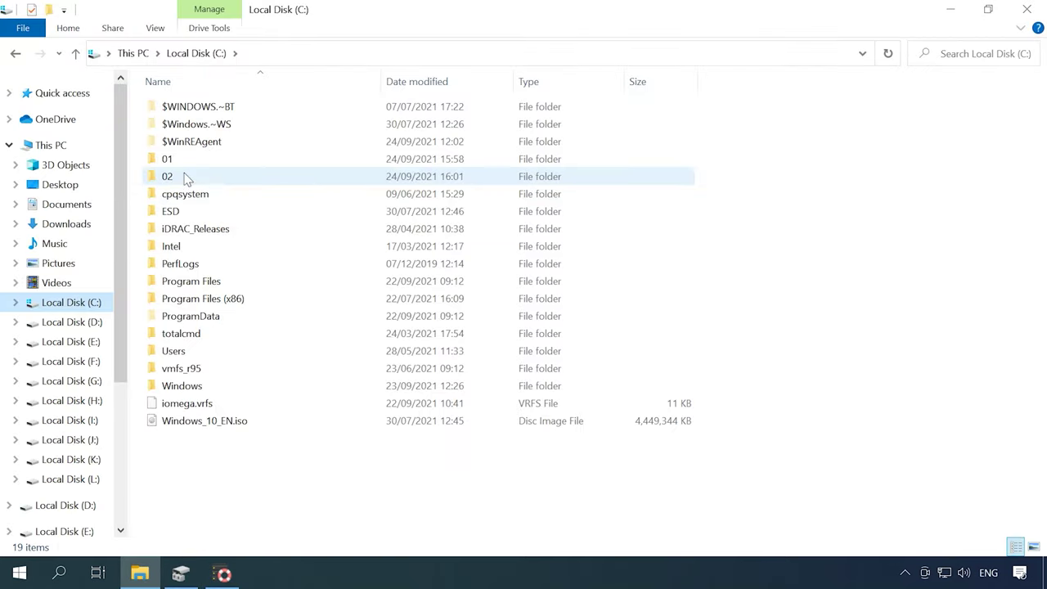
double_click(190, 182)
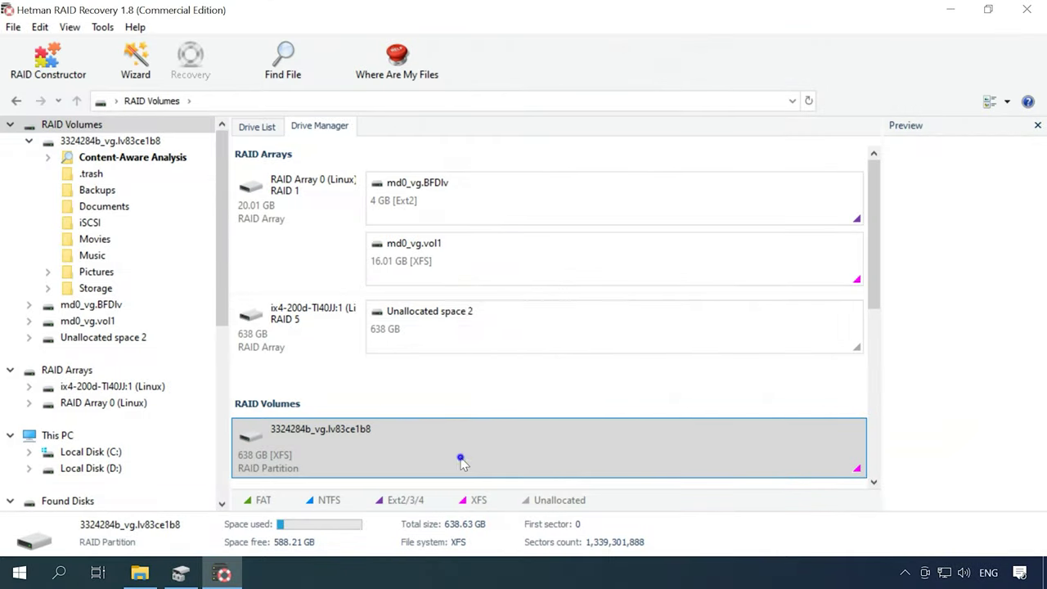
Step: Begin a Save Disk image of volume 3324284b_vg.lv83ce1b8, set to Partially
right_click(464, 463)
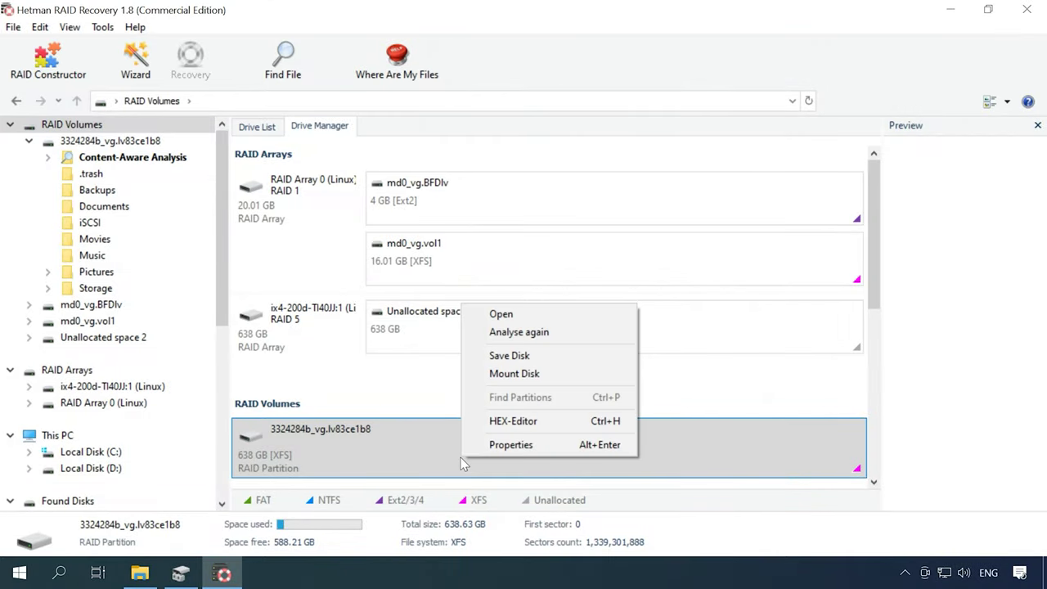
left_click(518, 357)
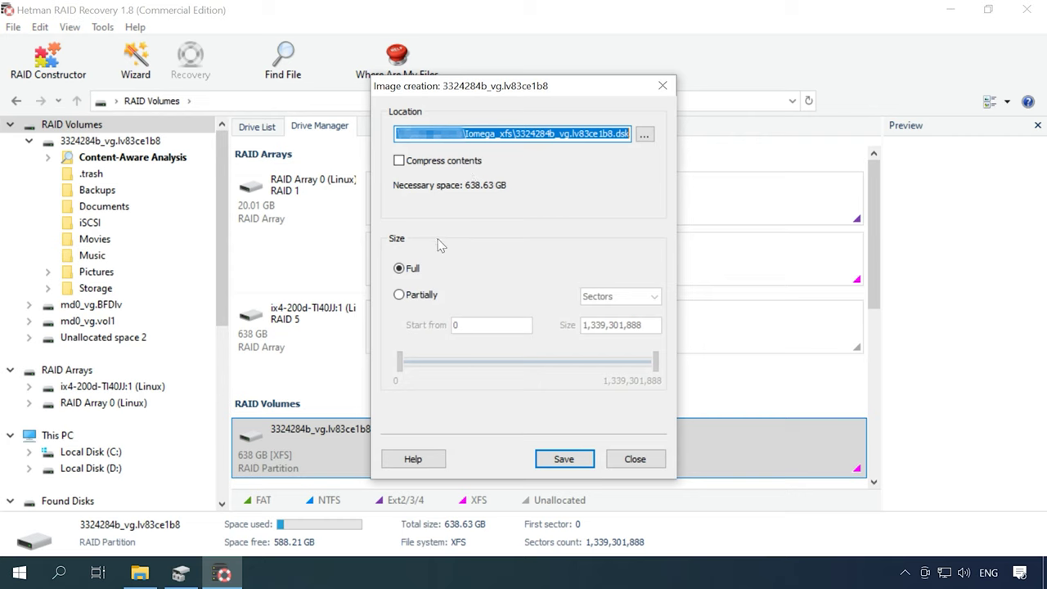
left_click(421, 299)
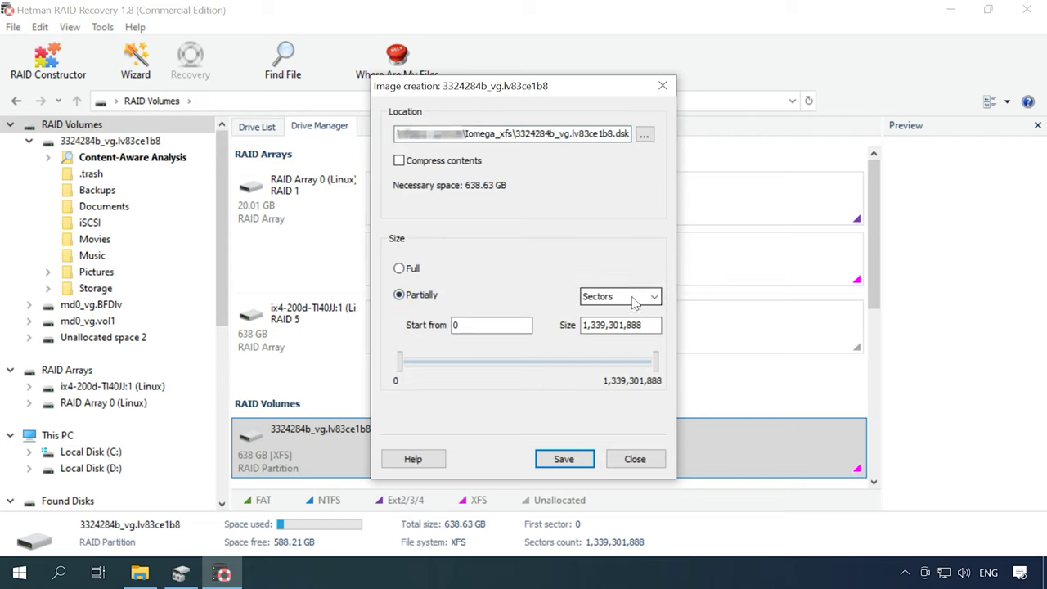